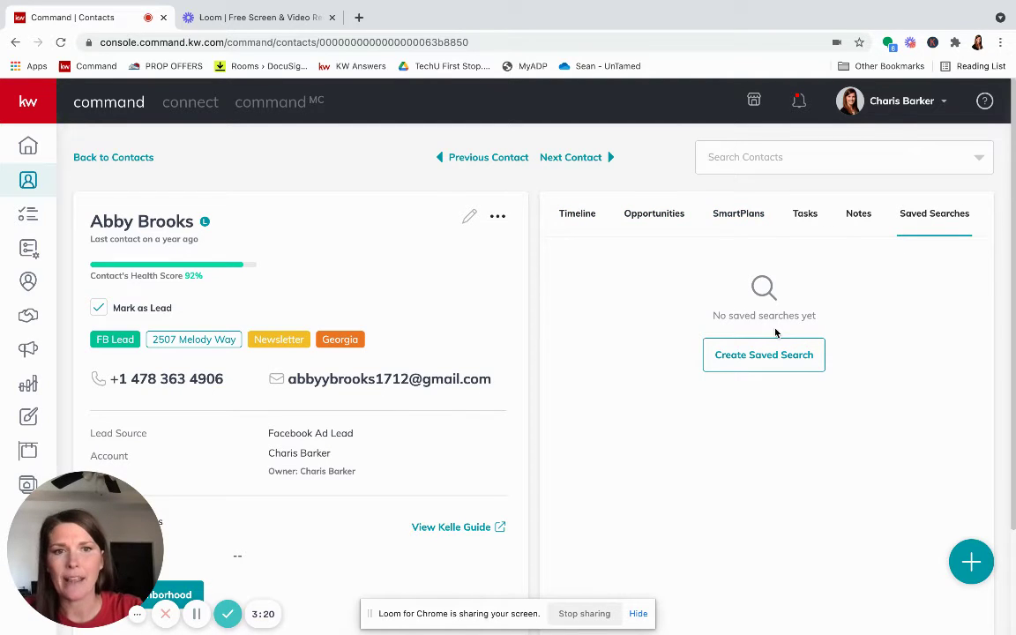
# Start a new saved search located by zip code 31061.
pyautogui.click(756, 357)
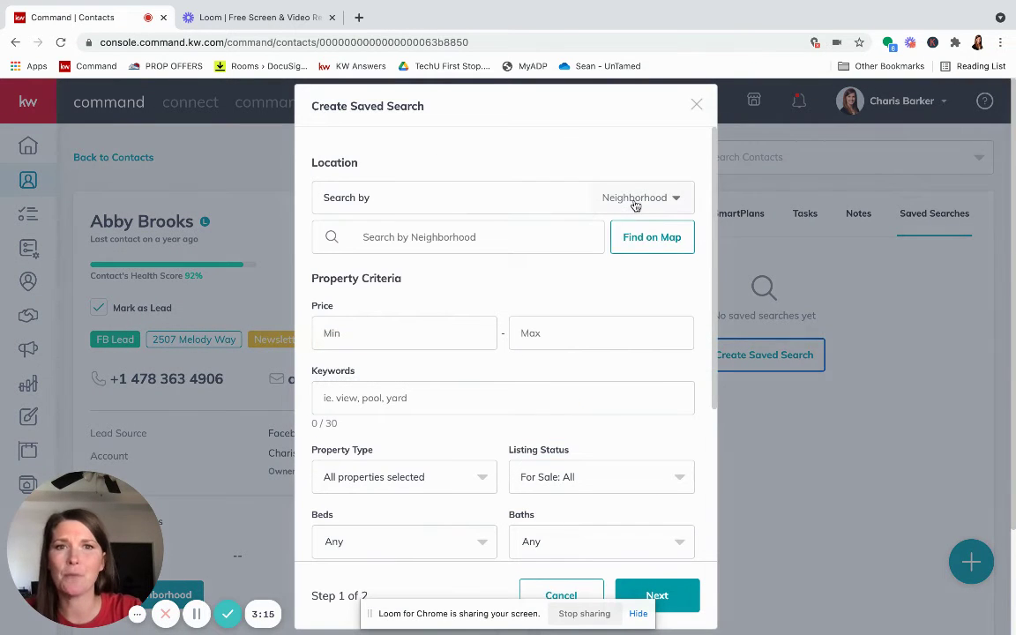
pyautogui.click(666, 198)
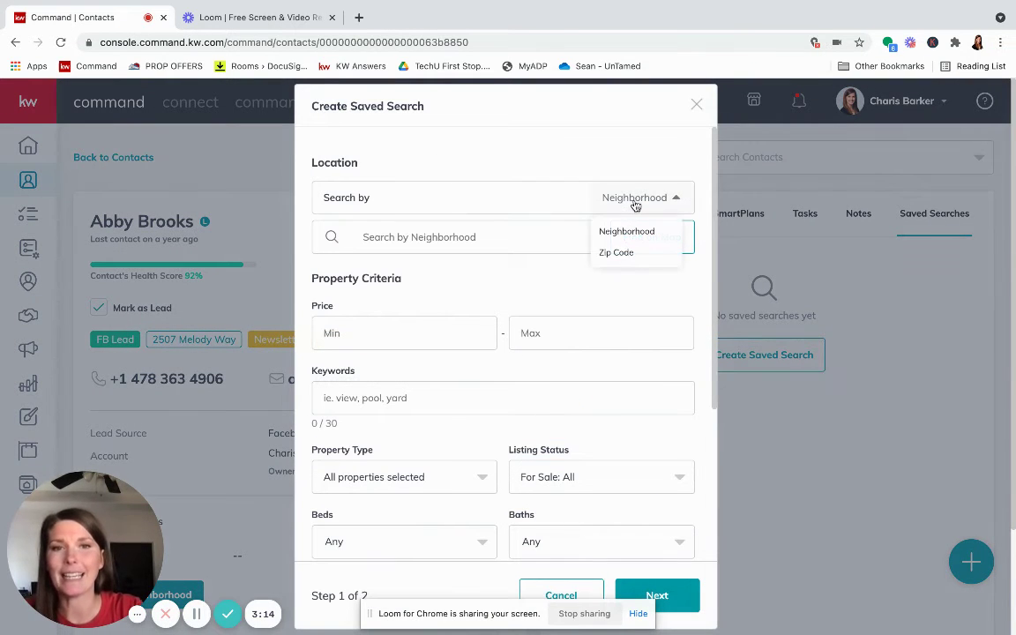
pyautogui.click(608, 253)
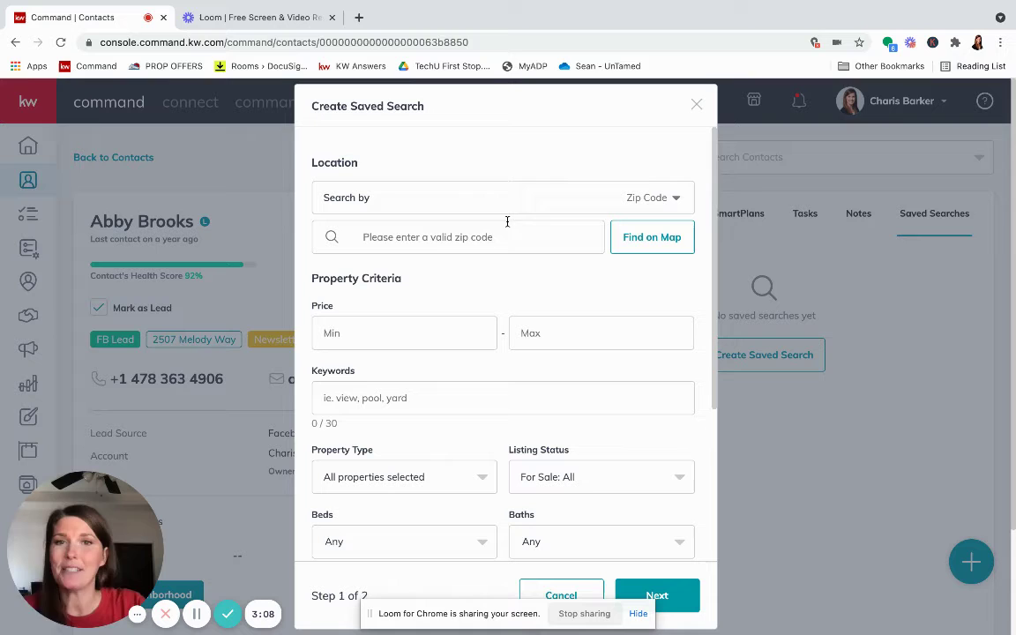
pyautogui.click(503, 241)
pyautogui.write('310')
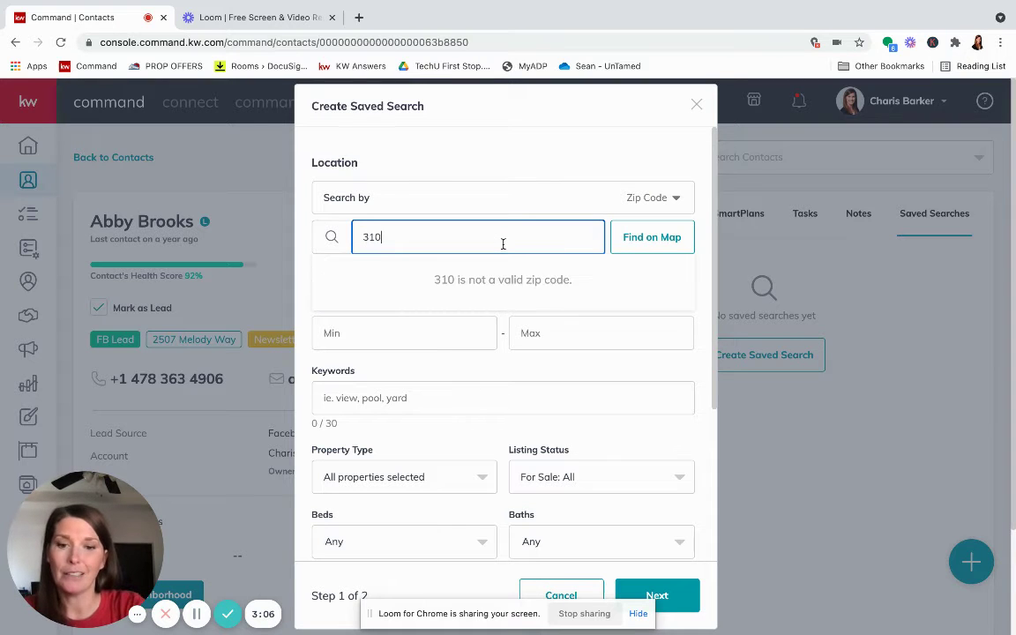
pyautogui.write('61')
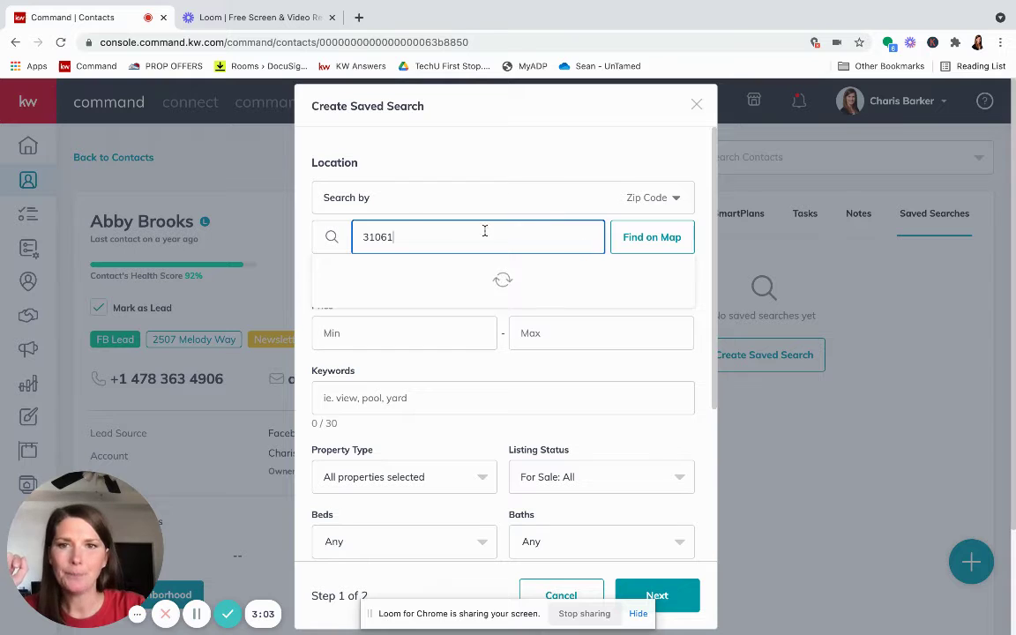
pyautogui.click(333, 291)
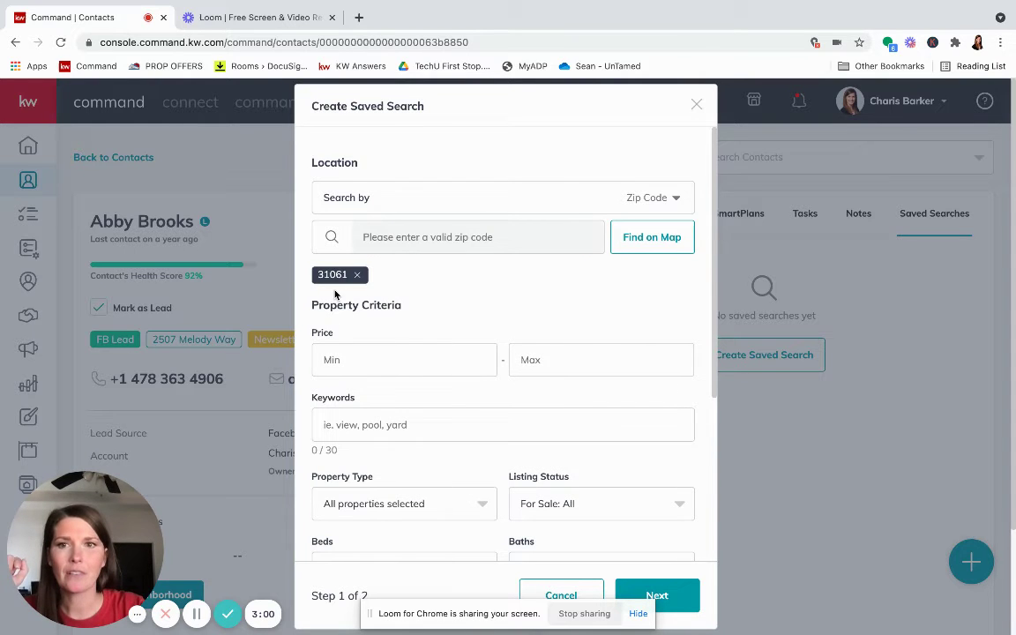
# Set the price range to $100,000 minimum and $250,000 maximum.
pyautogui.scroll(-2, 441, 299)
pyautogui.click(576, 304)
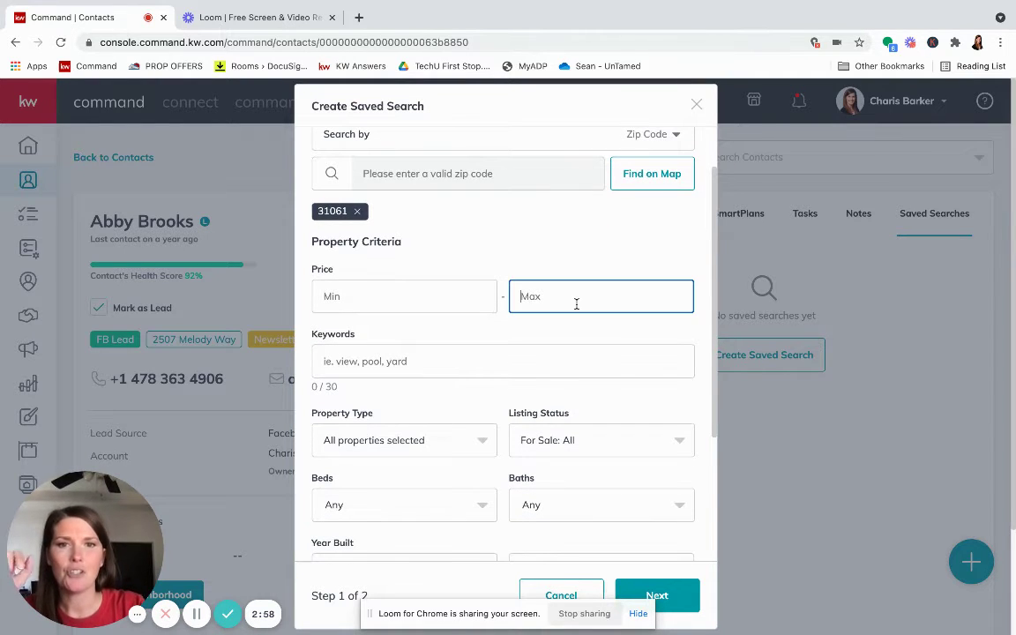
pyautogui.write('$250')
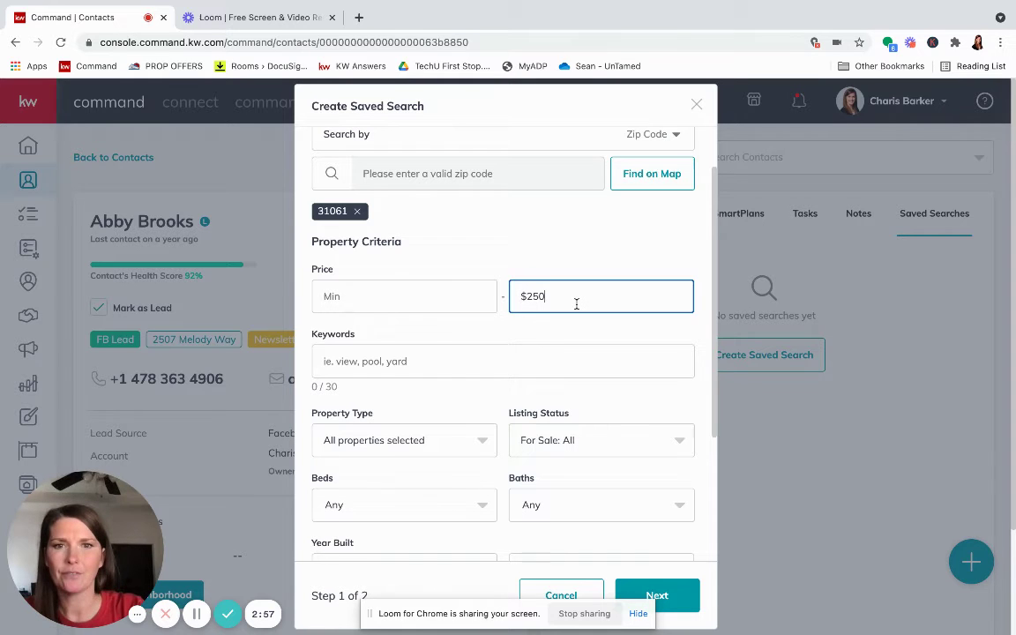
pyautogui.write(',000')
pyautogui.click(374, 307)
pyautogui.write('$1')
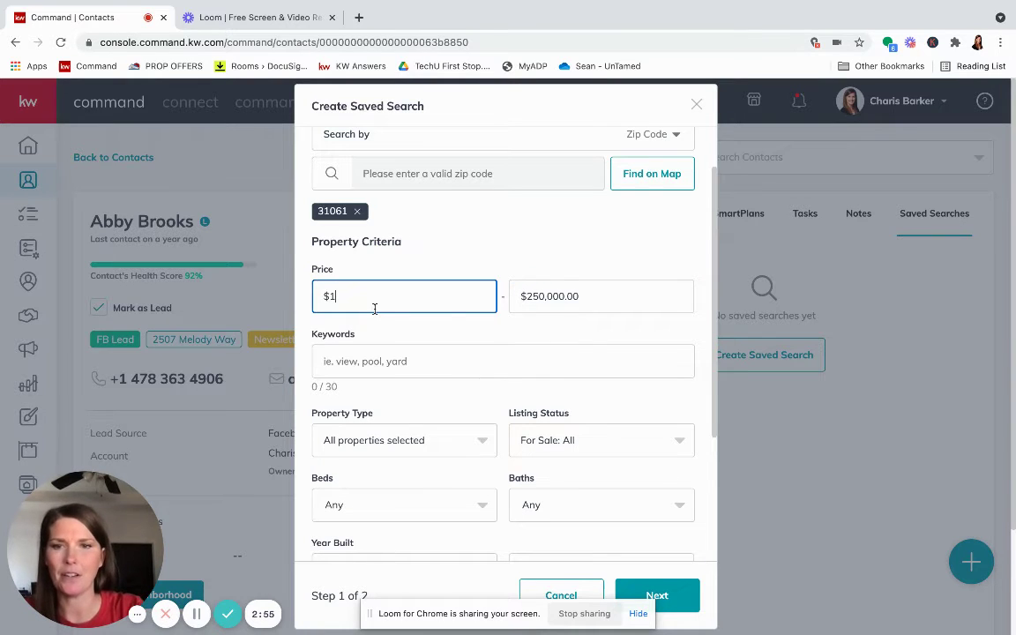
pyautogui.write('00,000')
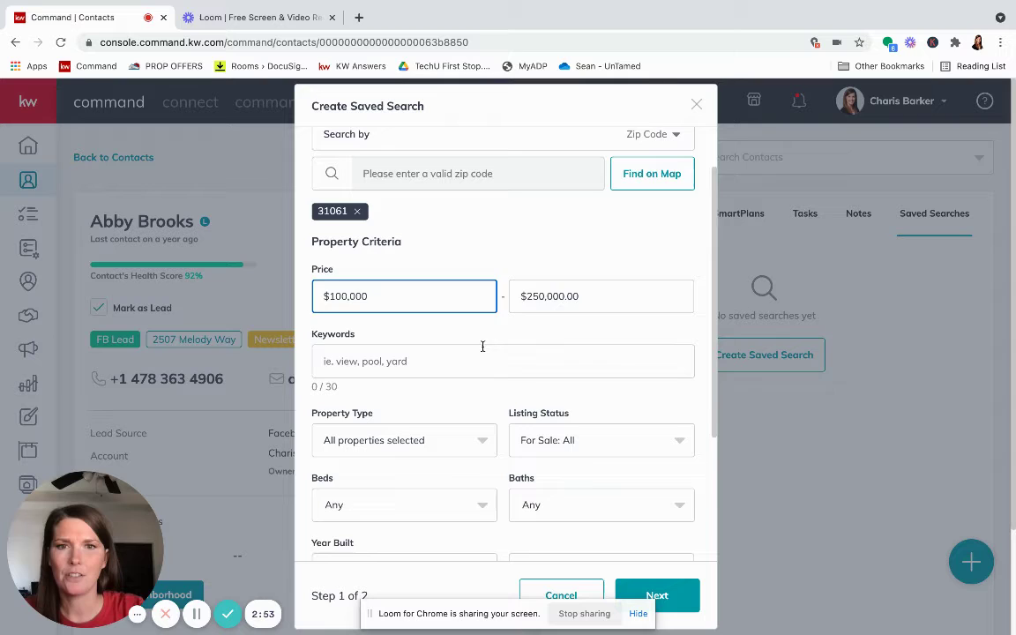
pyautogui.click(492, 333)
# Require at least 3 bedrooms and 2 bathrooms.
pyautogui.scroll(-5, 492, 333)
pyautogui.click(397, 308)
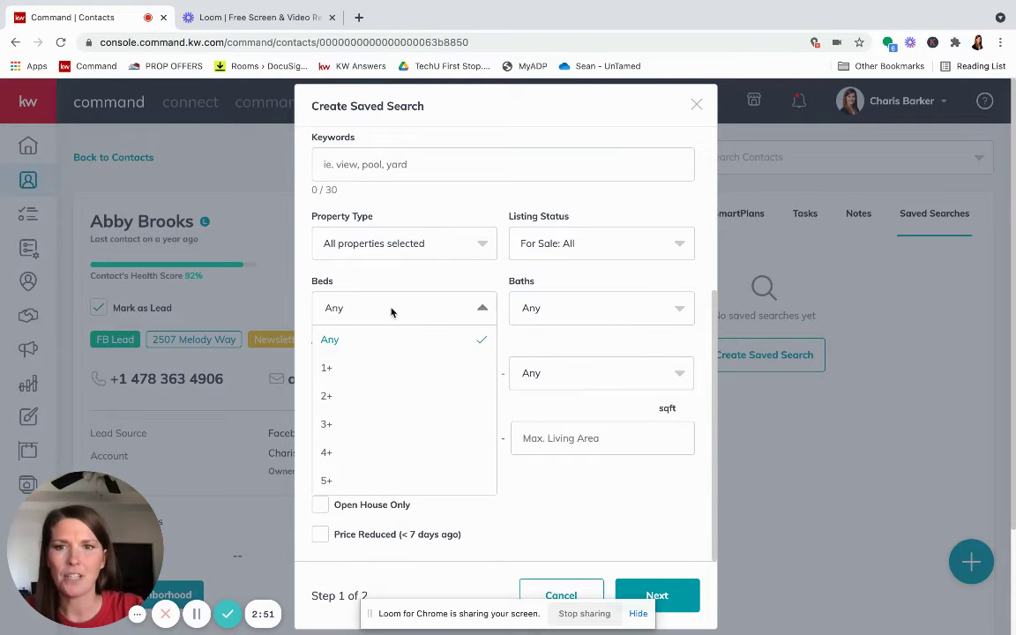
pyautogui.click(329, 423)
pyautogui.click(516, 316)
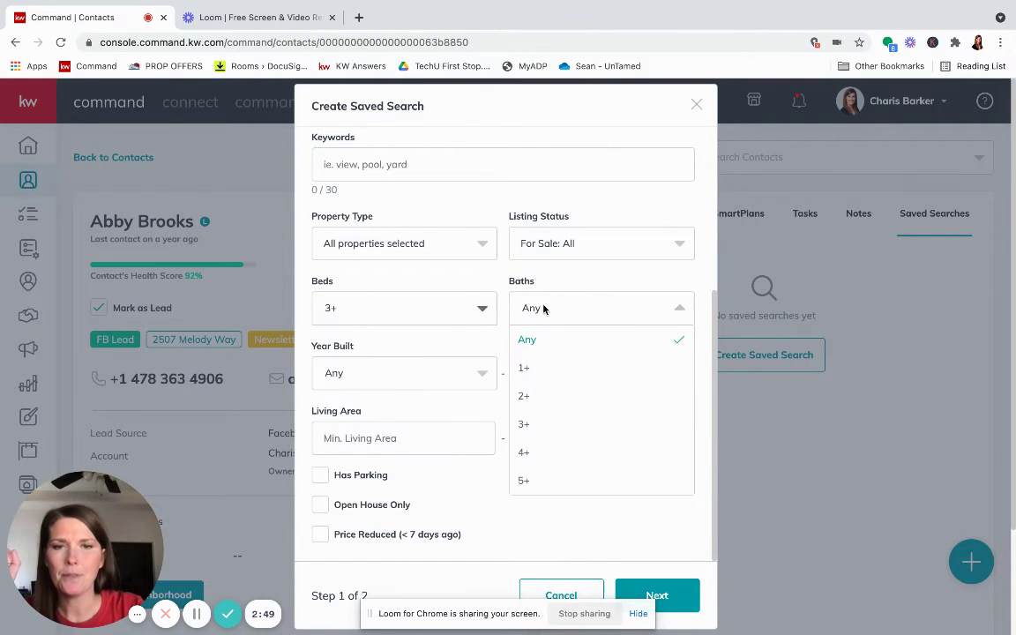
pyautogui.click(524, 399)
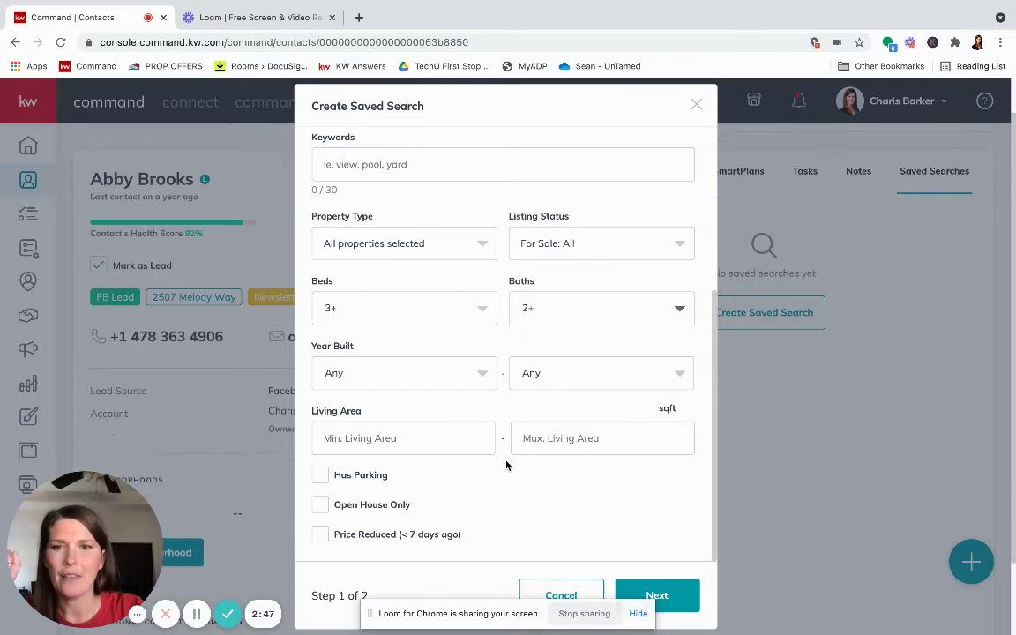
pyautogui.scroll(-3, 506, 462)
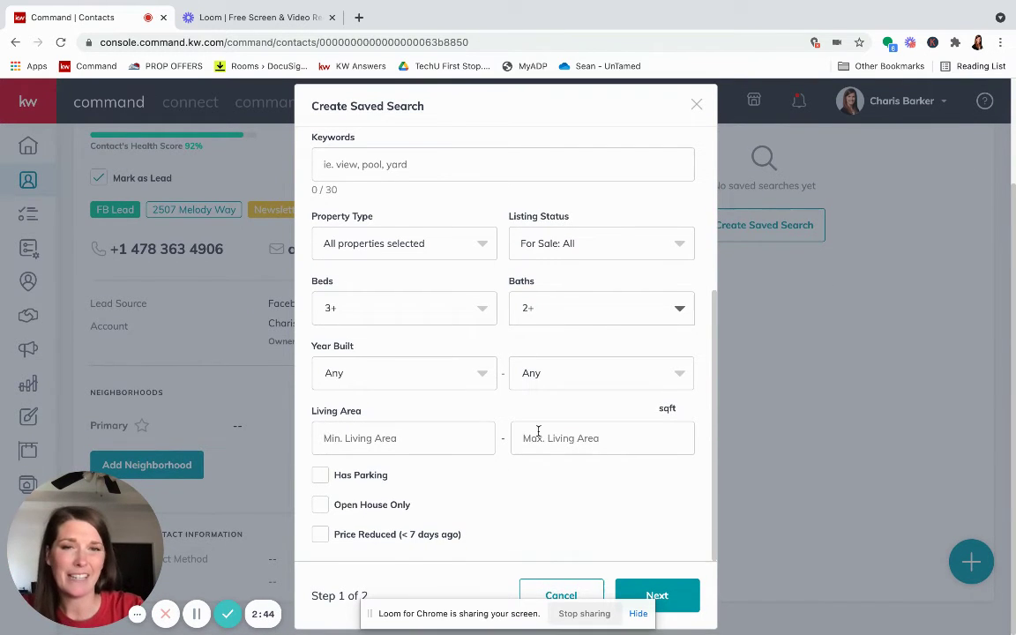
# Title the search 'Re: home search Milledgeville' and turn on weekly summary email notifications.
pyautogui.click(677, 598)
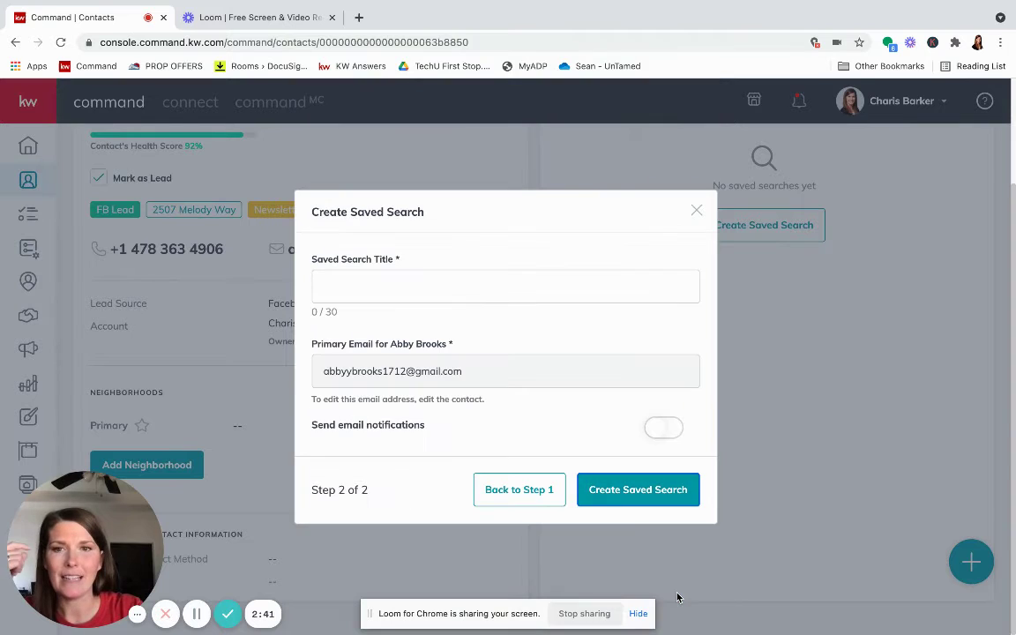
pyautogui.click(413, 283)
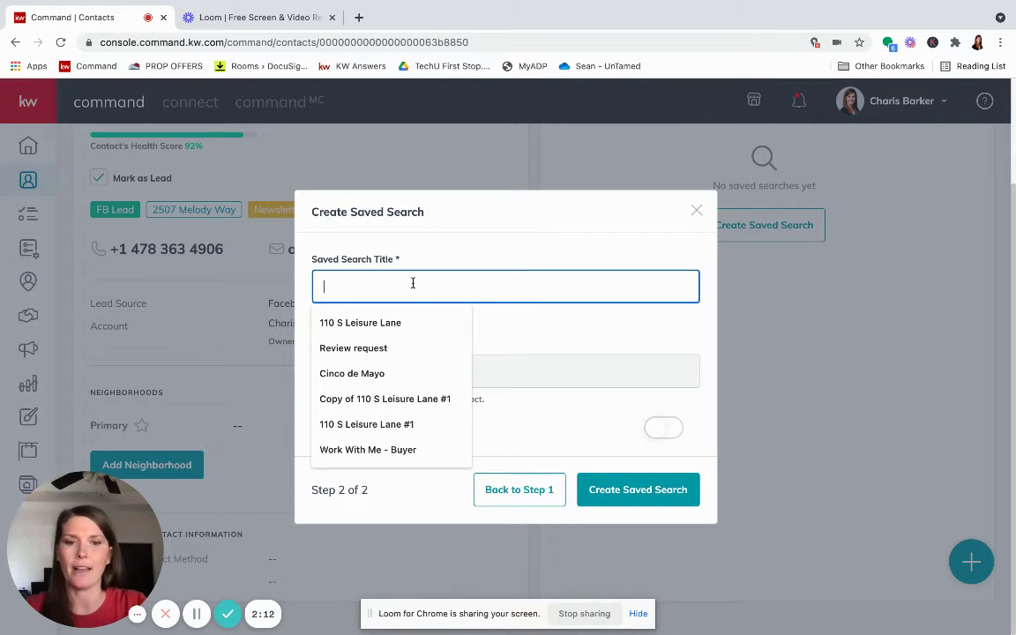
pyautogui.write('Re: ')
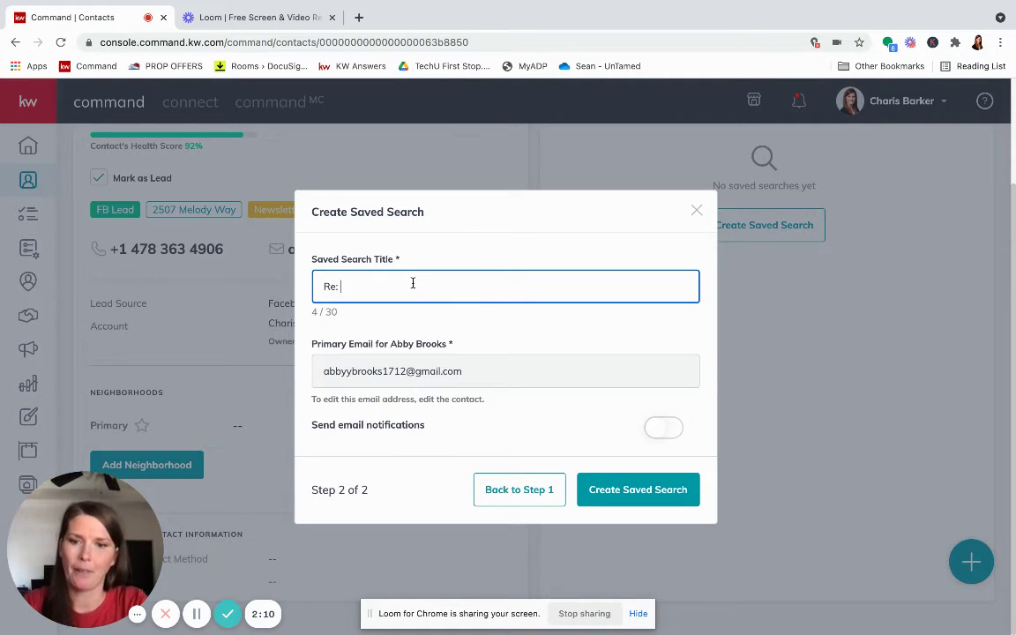
pyautogui.write('home searc')
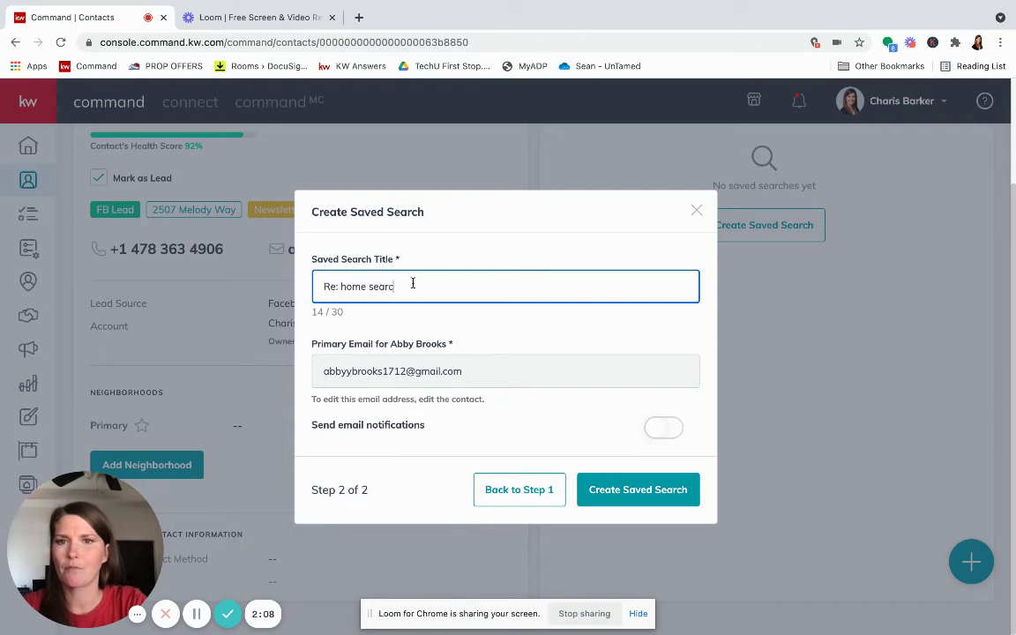
pyautogui.write('h in nv')
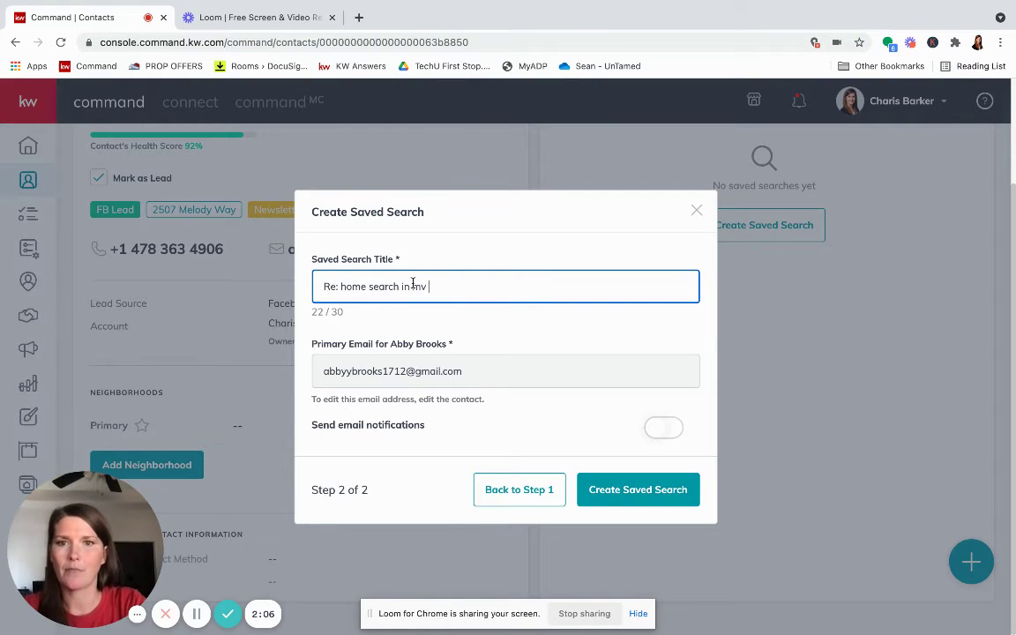
pyautogui.press('BackSpace')
pyautogui.press('BackSpace')
pyautogui.press('BackSpace')
pyautogui.write('Mi')
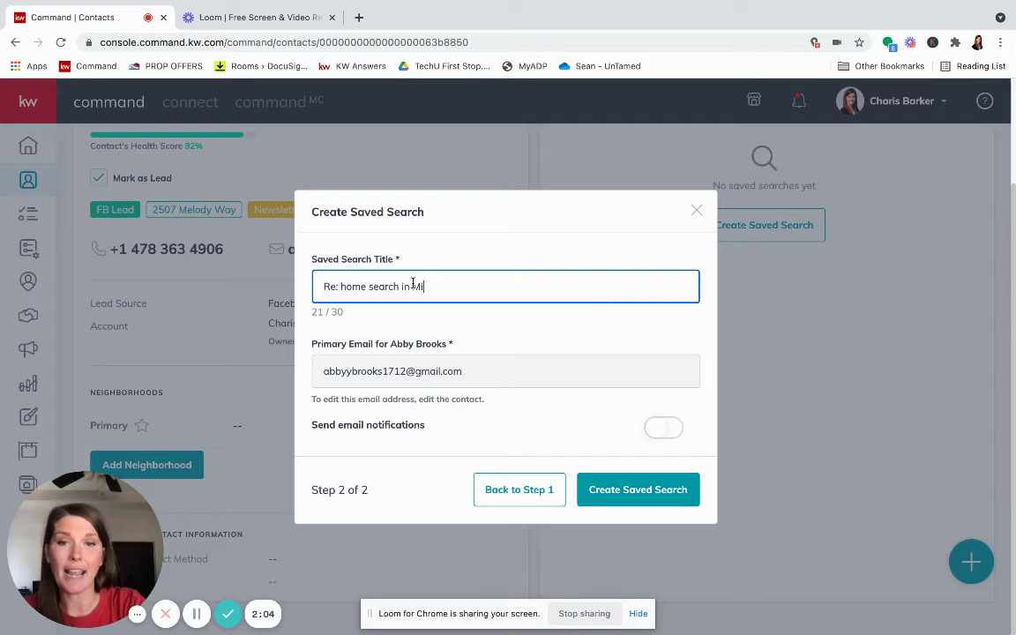
pyautogui.write('lledgevil')
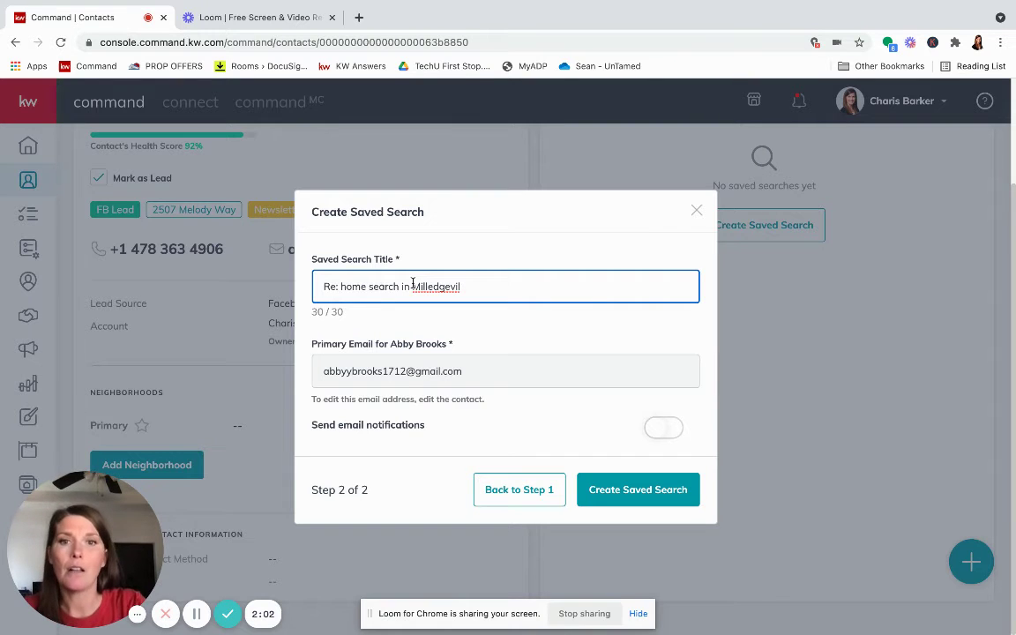
pyautogui.click(410, 286)
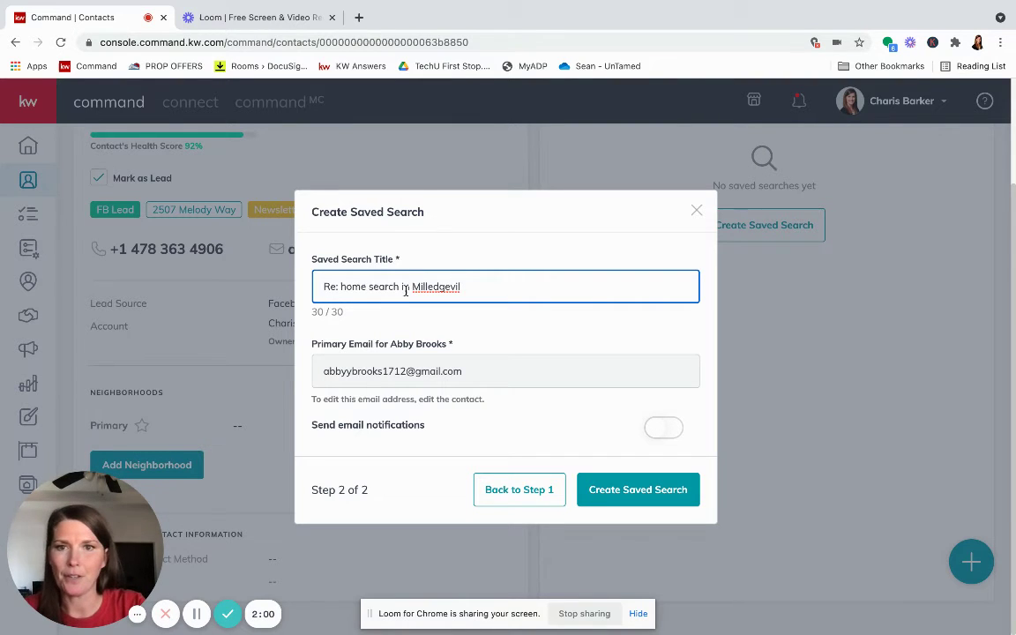
pyautogui.press('BackSpace')
pyautogui.press('BackSpace')
pyautogui.press('BackSpace')
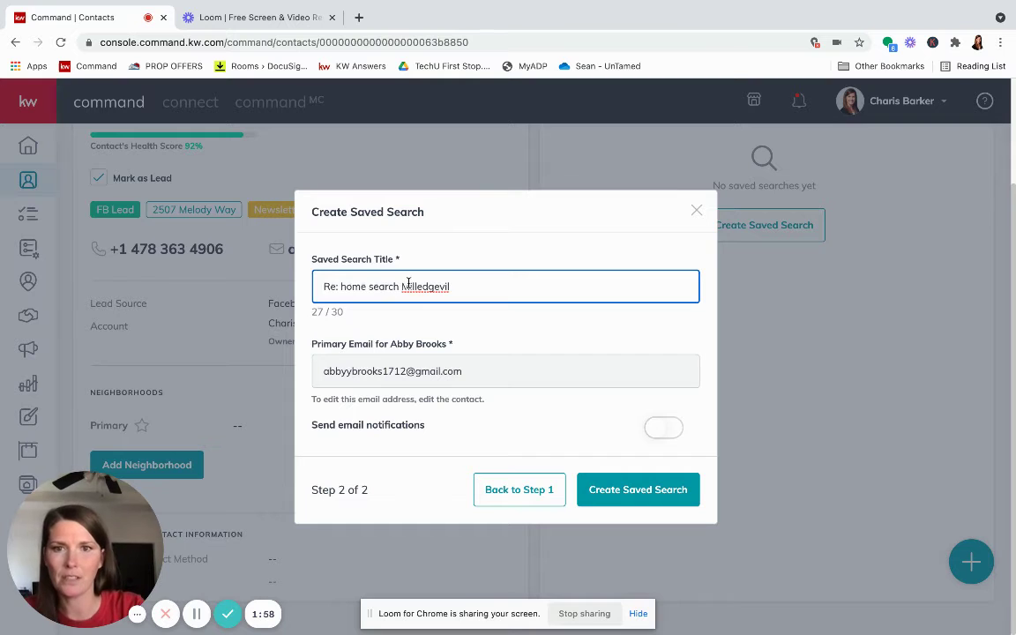
pyautogui.click(484, 285)
pyautogui.write('le')
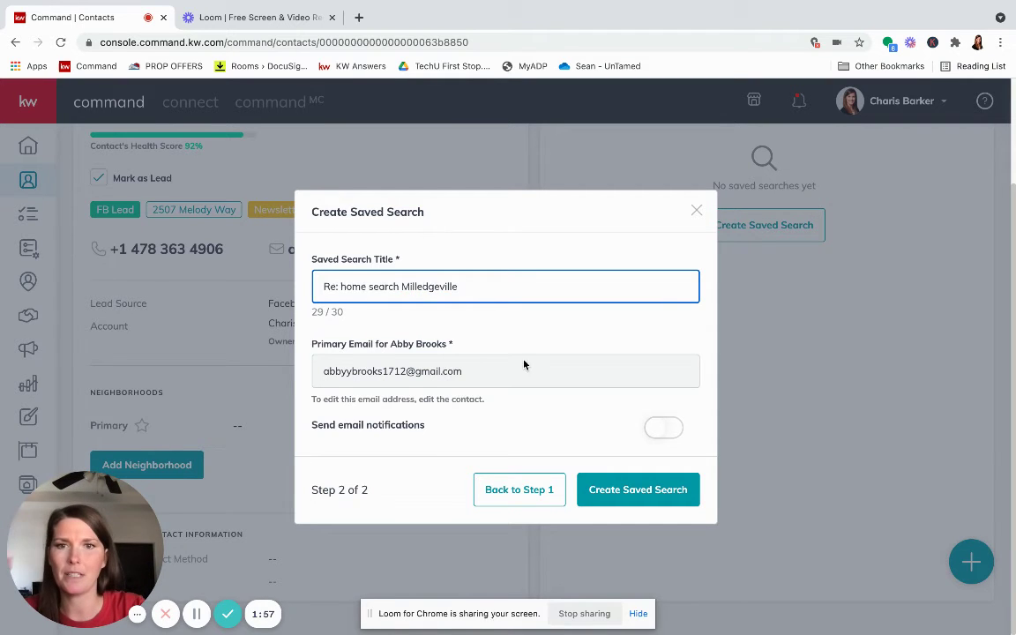
pyautogui.click(663, 426)
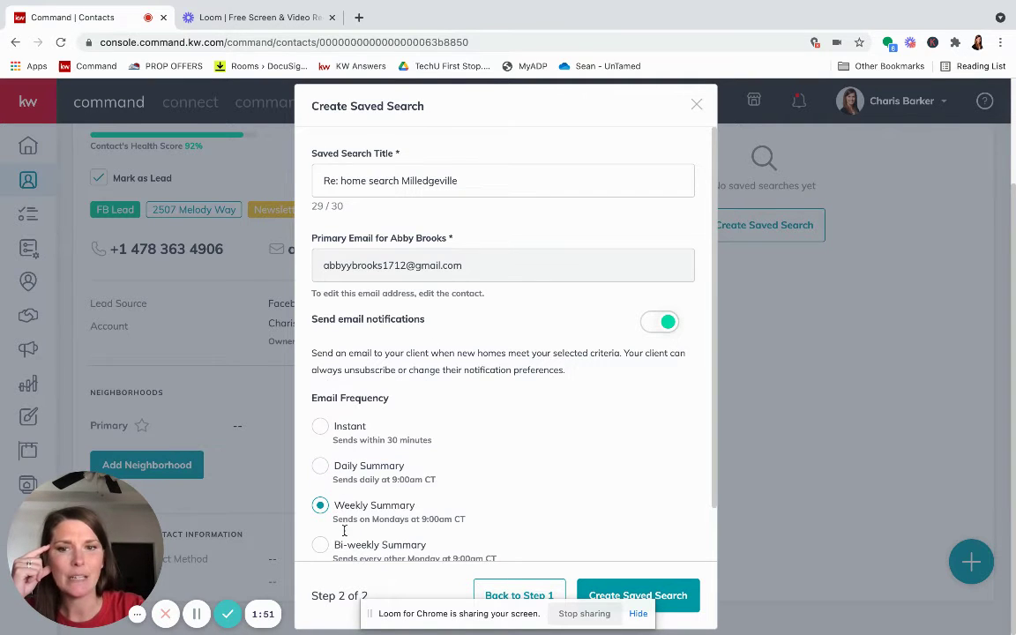
pyautogui.scroll(-1, 363, 553)
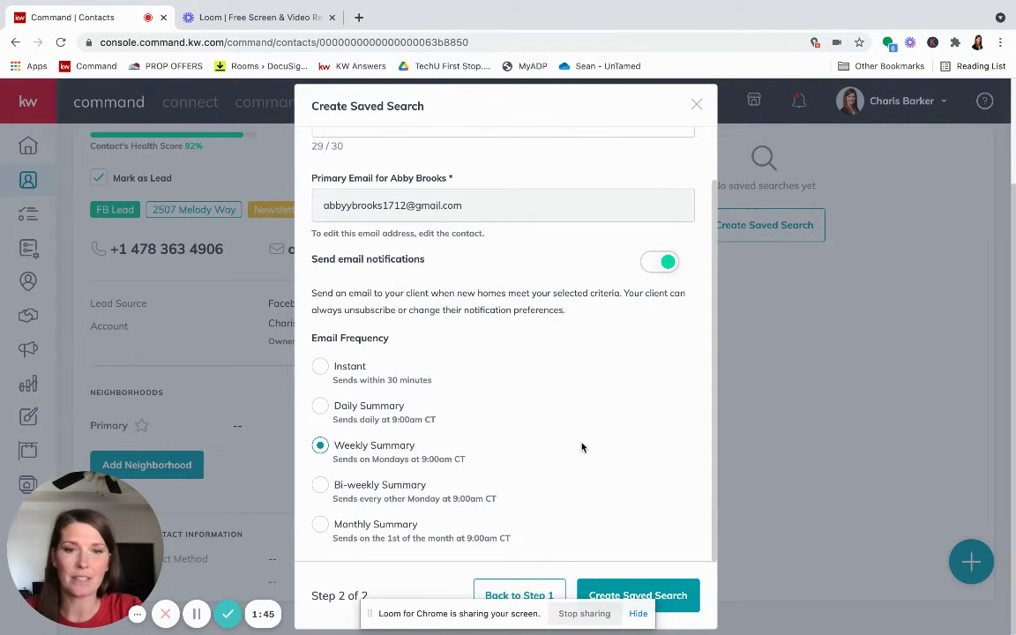
# Back on the criteria step, check the Price Reduced (< 7 days ago) filter.
pyautogui.click(528, 594)
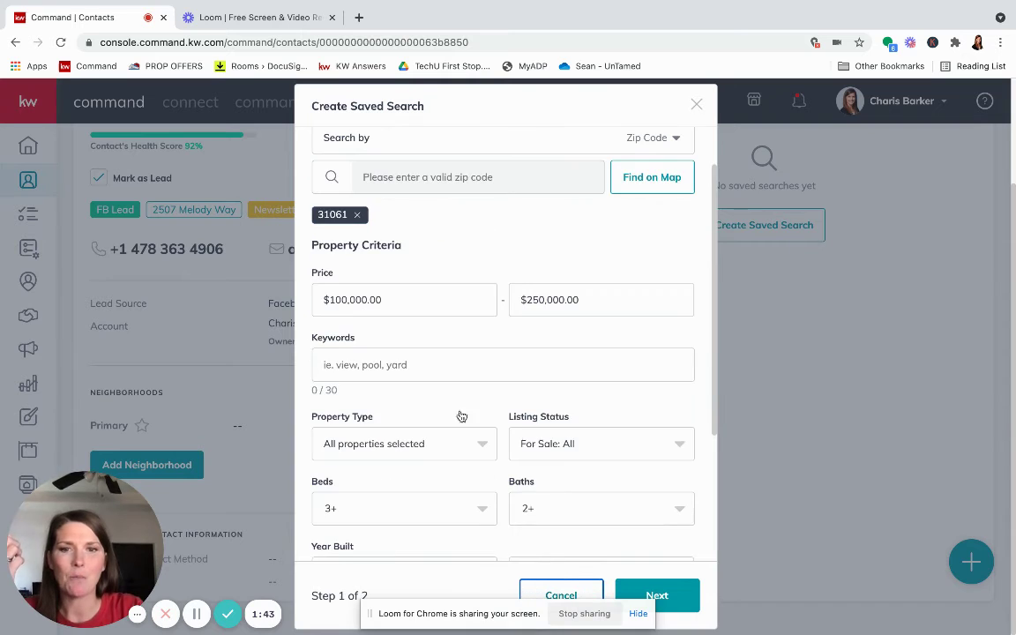
pyautogui.scroll(-3, 460, 415)
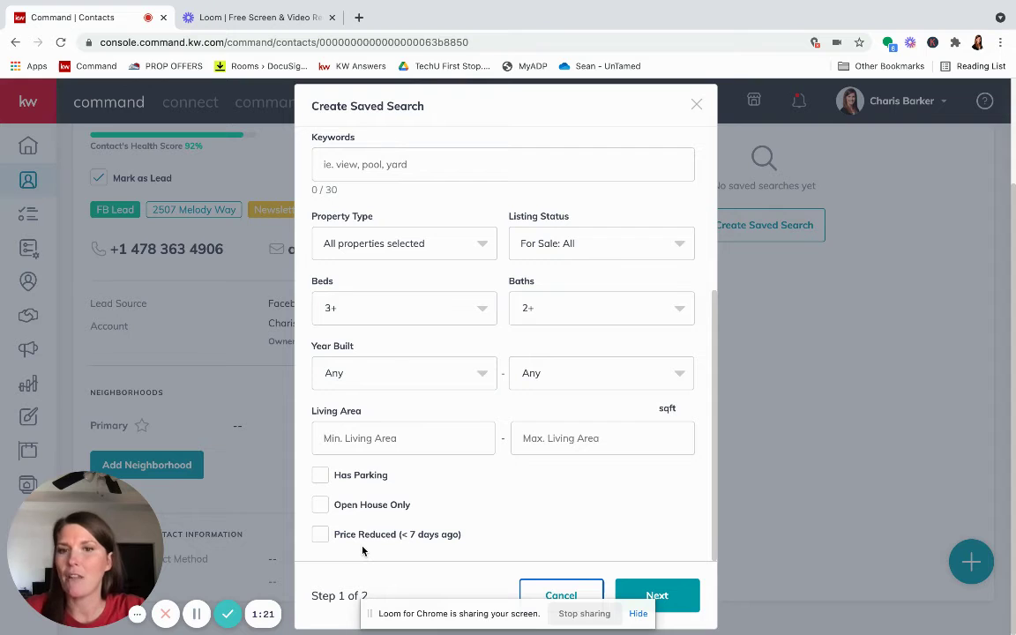
pyautogui.click(320, 534)
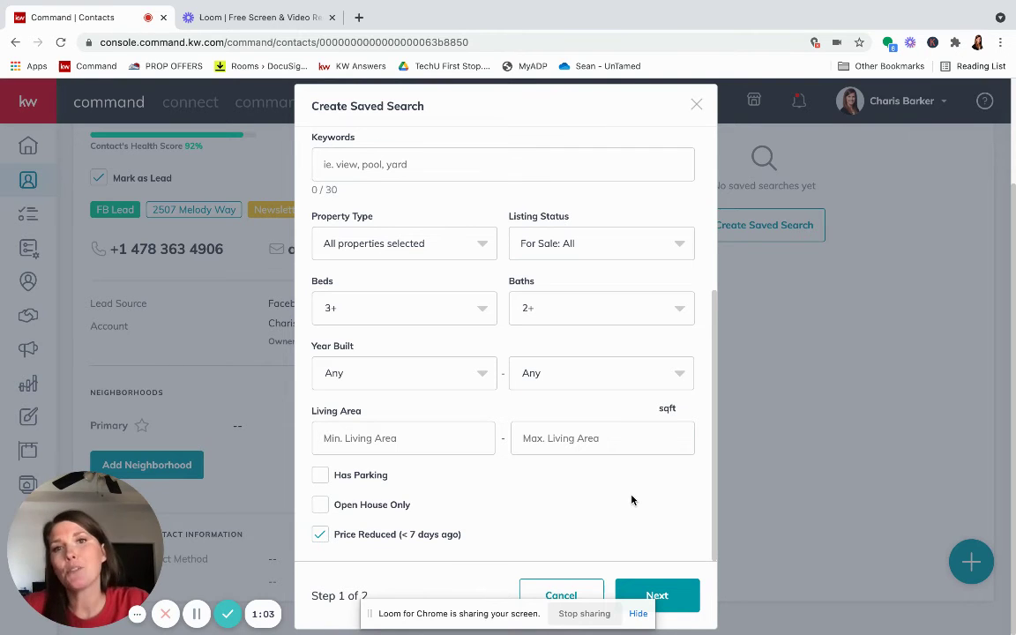
# Discard the unsaved search and start a new one located by map neighborhood.
pyautogui.click(577, 590)
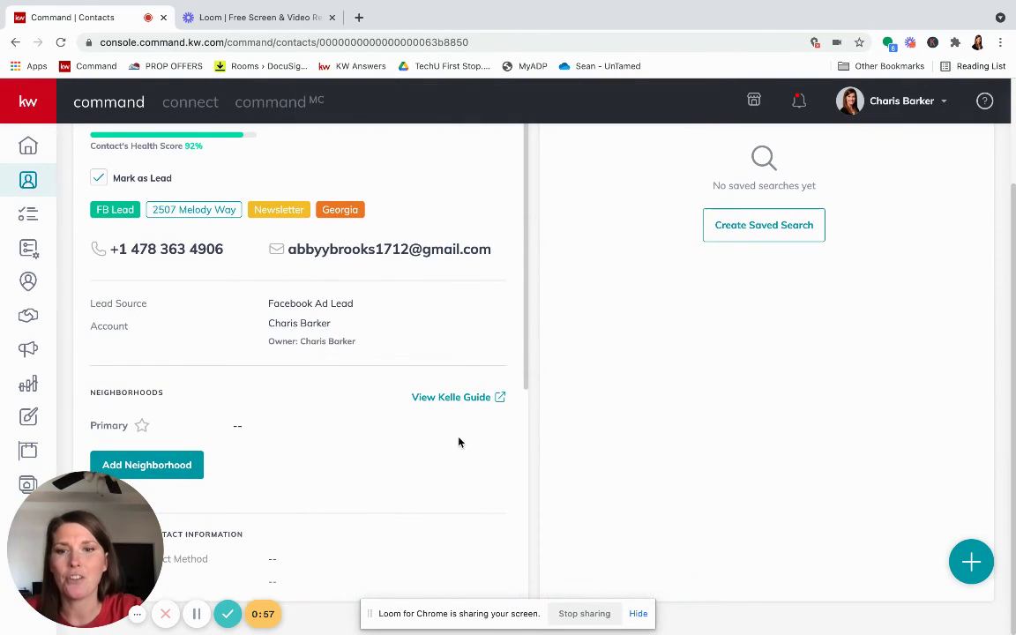
pyautogui.click(780, 225)
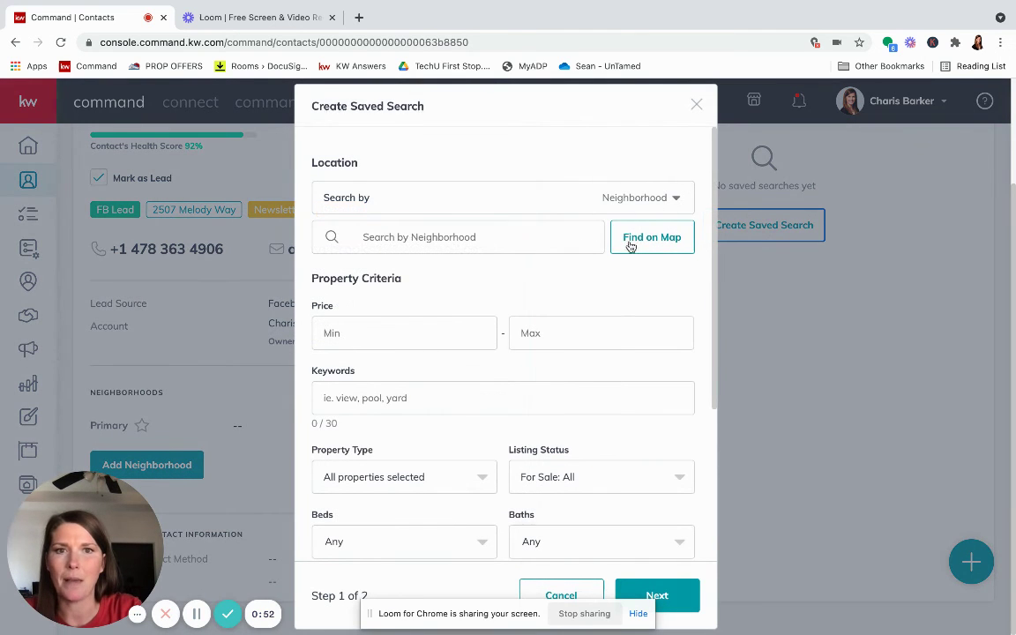
pyautogui.click(643, 248)
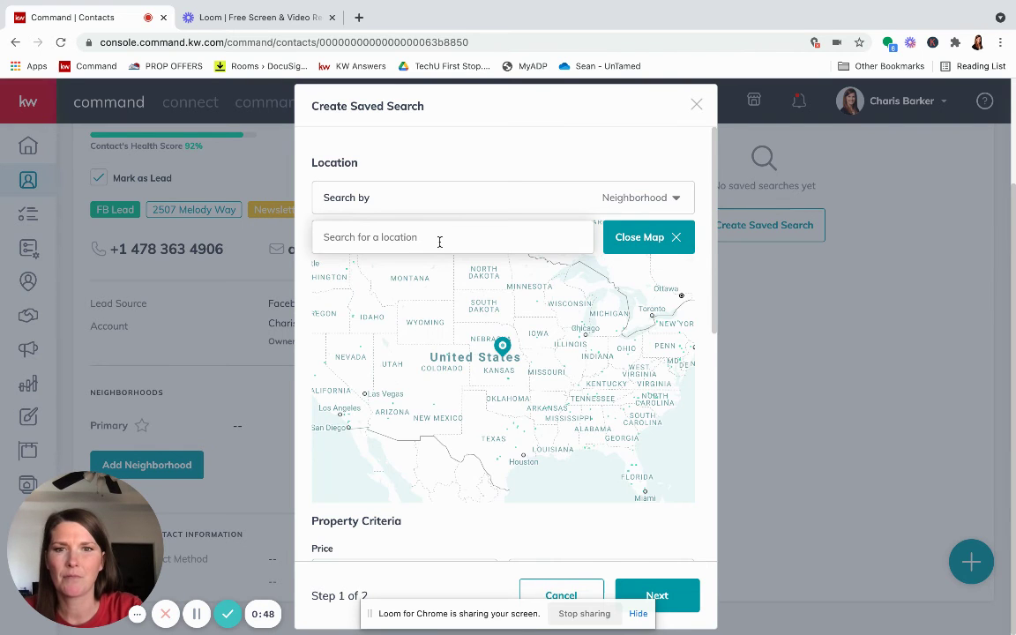
# Zoom the map into Atlanta and add the Deerfield, GA neighborhood.
pyautogui.doubleClick(616, 425)
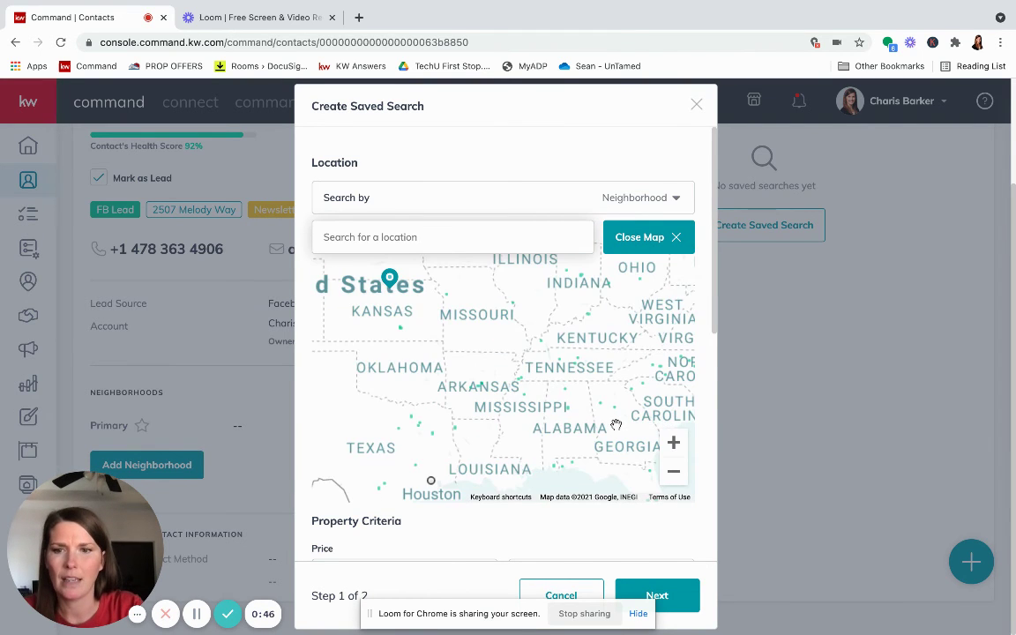
pyautogui.doubleClick(616, 425)
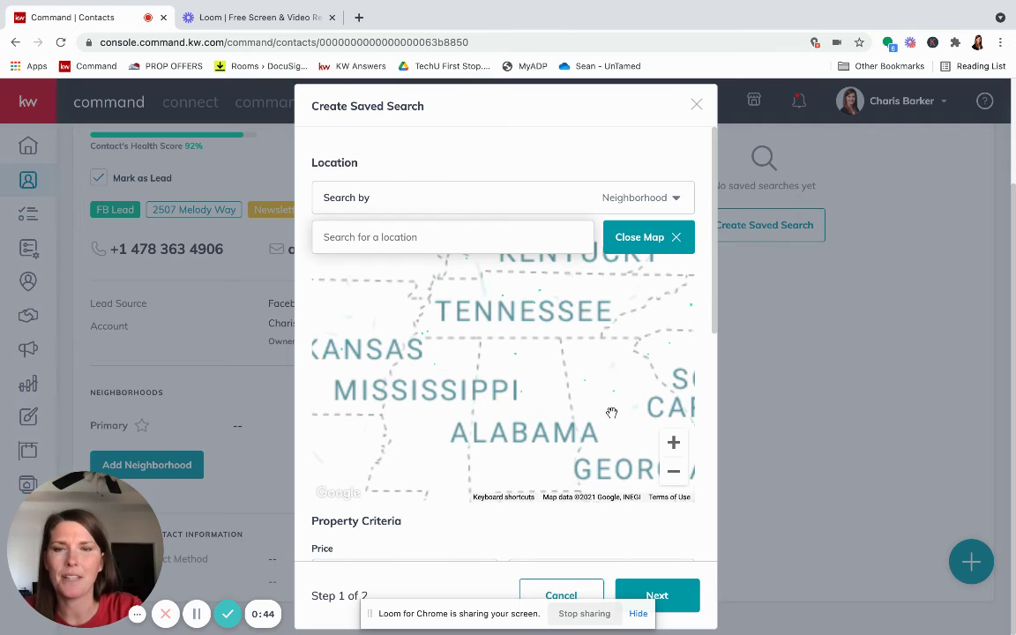
pyautogui.doubleClick(612, 413)
pyautogui.doubleClick(613, 386)
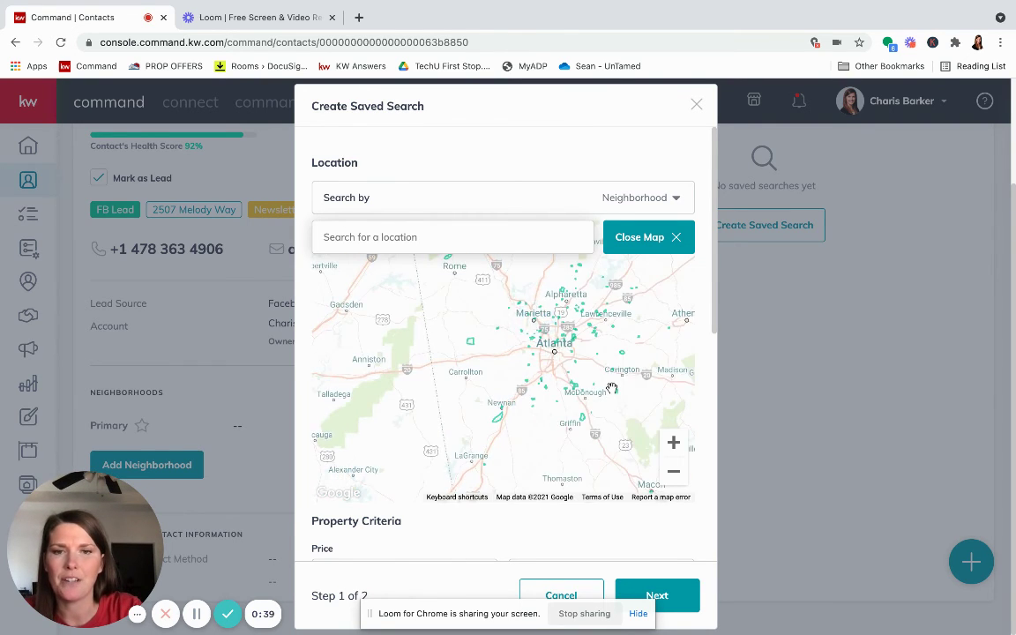
pyautogui.click(675, 450)
pyautogui.click(676, 450)
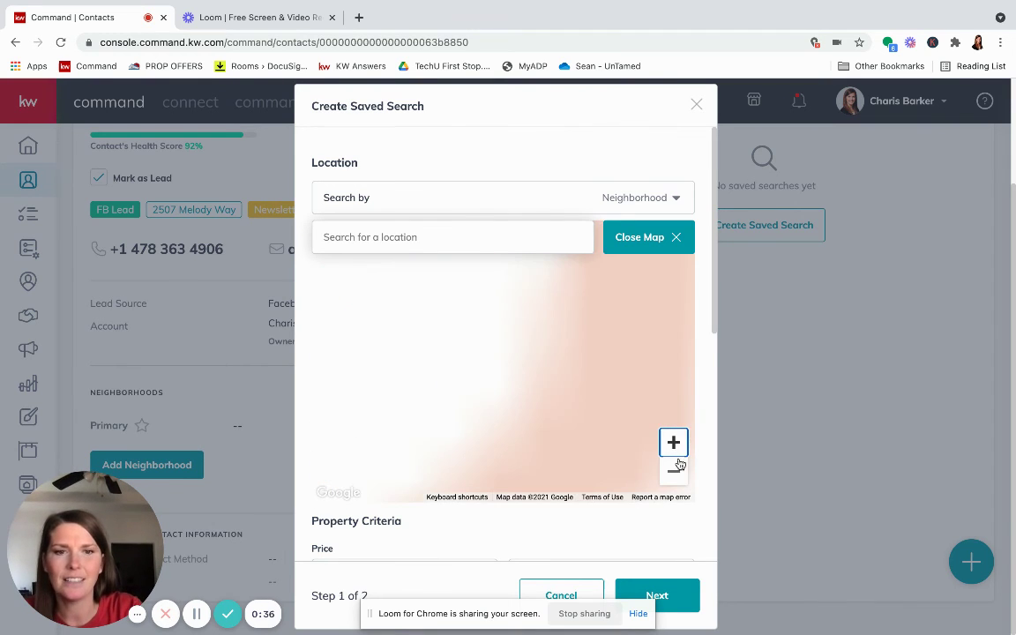
pyautogui.click(609, 465)
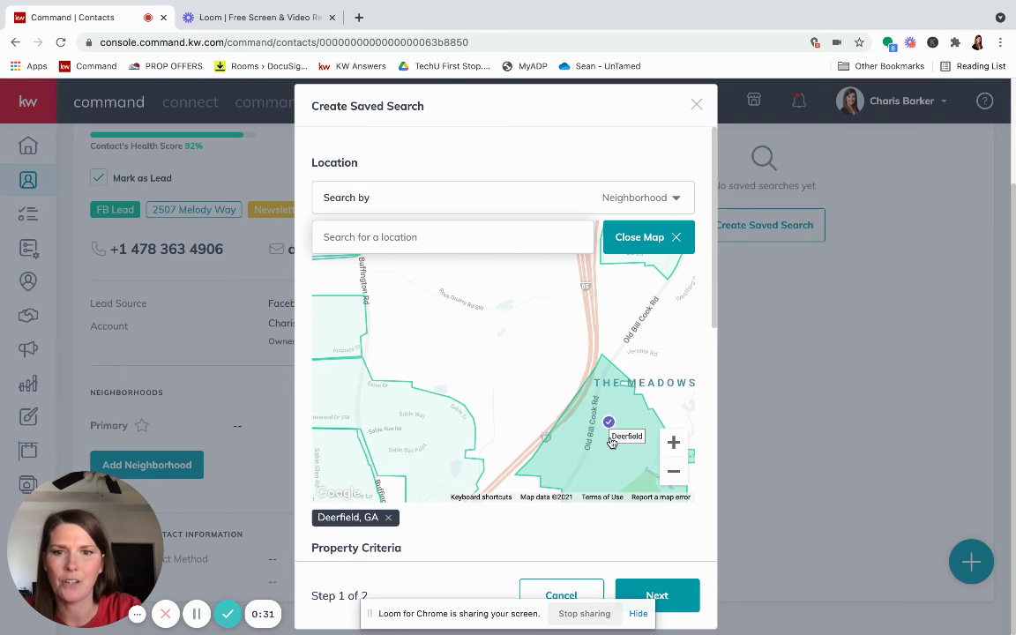
pyautogui.scroll(-3, 612, 443)
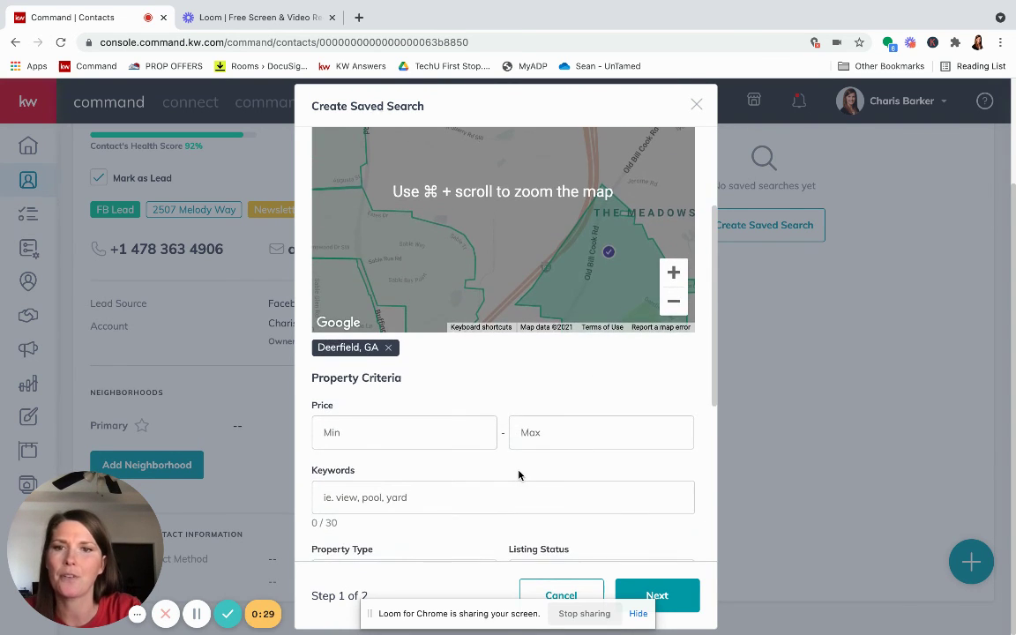
pyautogui.scroll(-6, 518, 475)
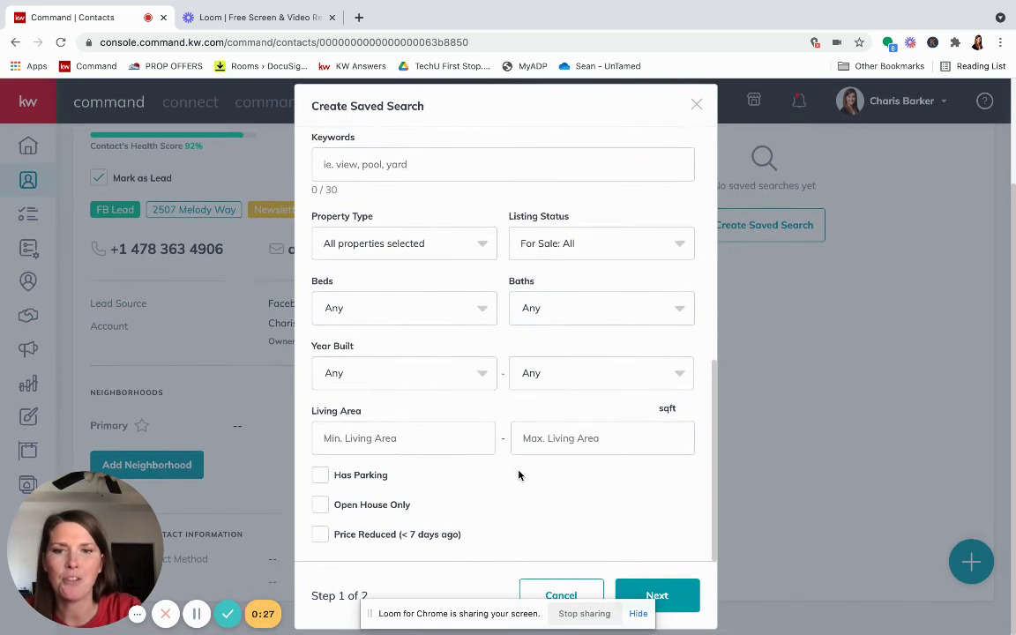